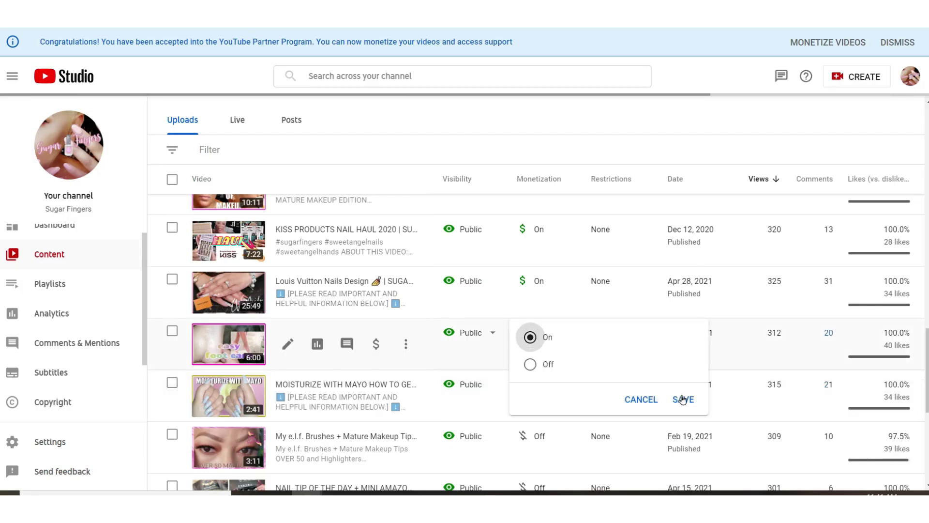
Step: Turn on monetization for the EASY FOOT CARE AT HOME and MOISTURIZE WITH MAYO videos and save both
left_click(684, 398)
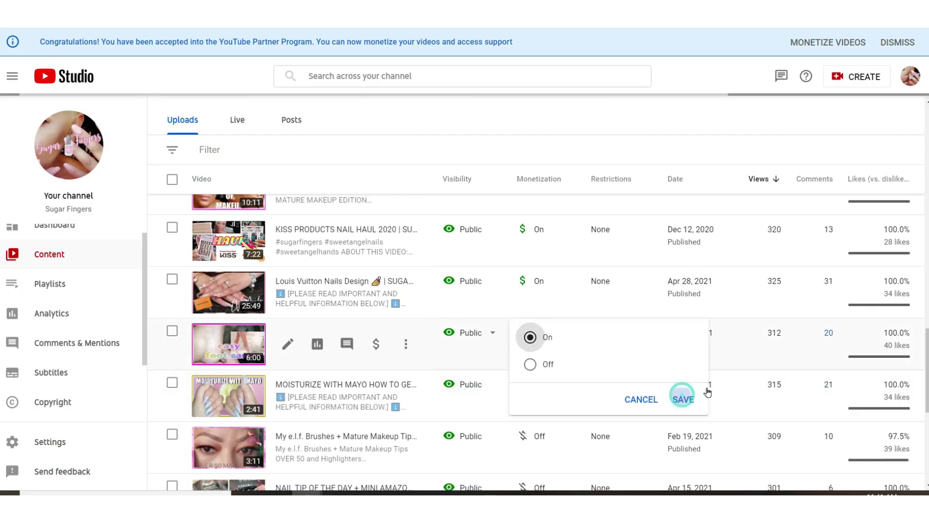
scroll(722, 374, "down", 3)
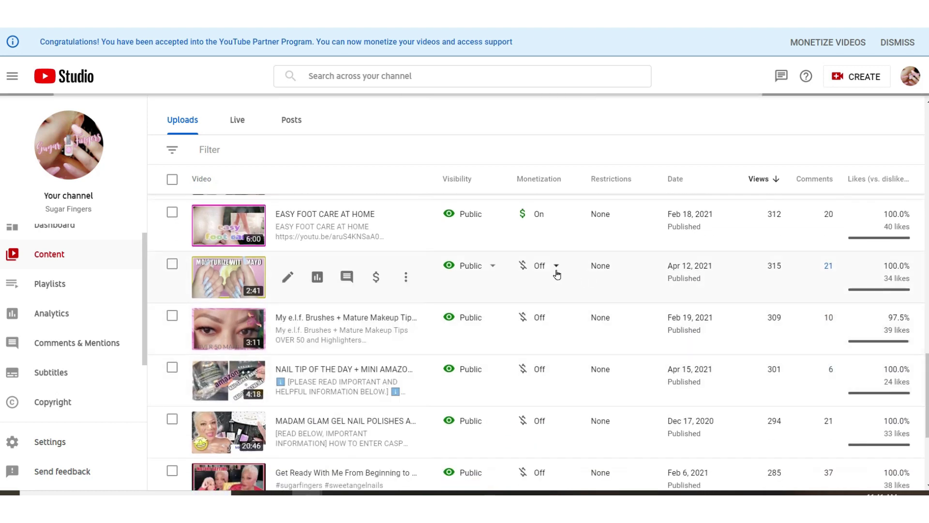
left_click(555, 267)
left_click(532, 270)
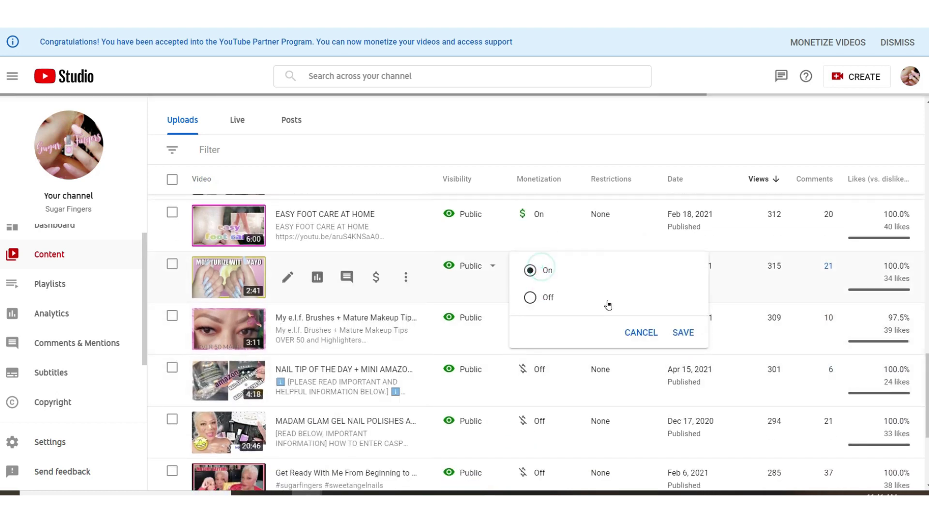
left_click(682, 332)
Step: Try to turn on monetization for the My e.l.f. Brushes + Mature Makeup video
left_click(558, 318)
left_click(531, 321)
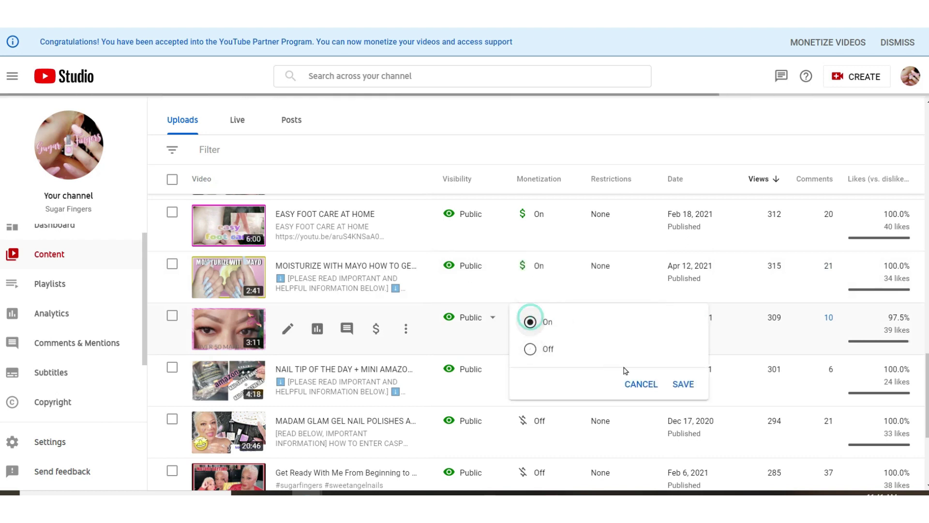
left_click(682, 384)
Step: Turn on and save monetization for the NAIL TIP OF THE DAY and MADAM GLAM GEL NAIL POLISHES videos
scroll(682, 381, "down", 3)
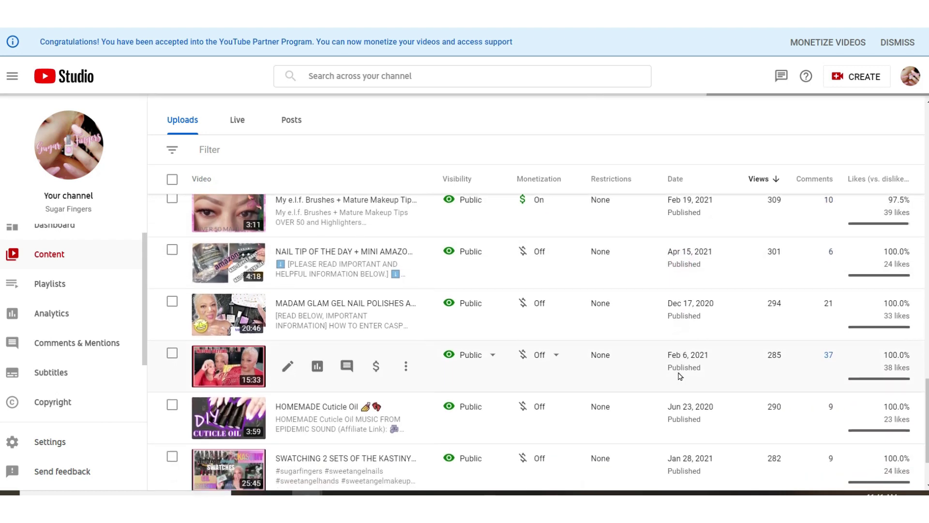
left_click(556, 250)
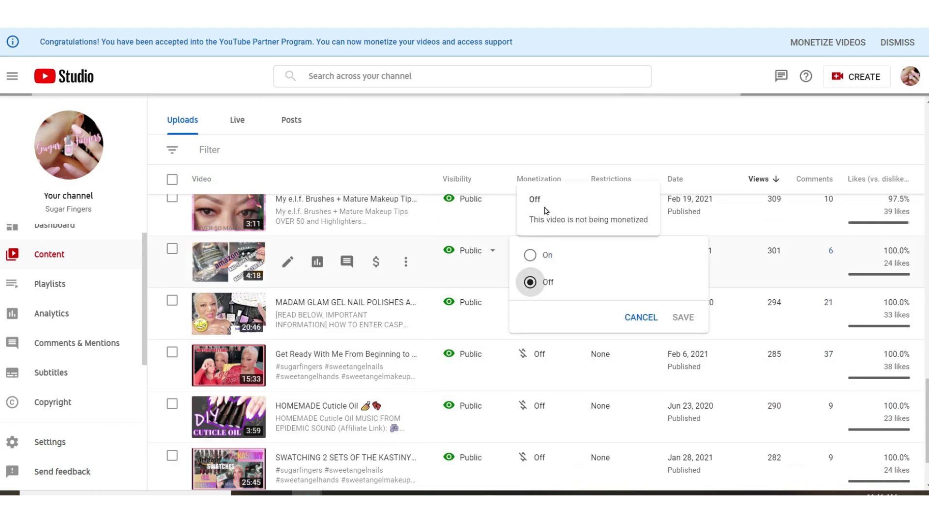
left_click(530, 255)
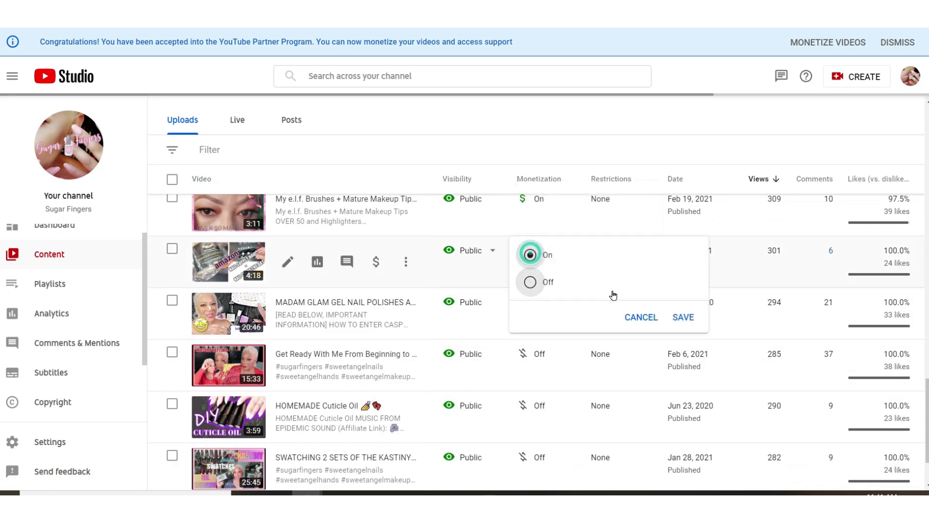
left_click(691, 317)
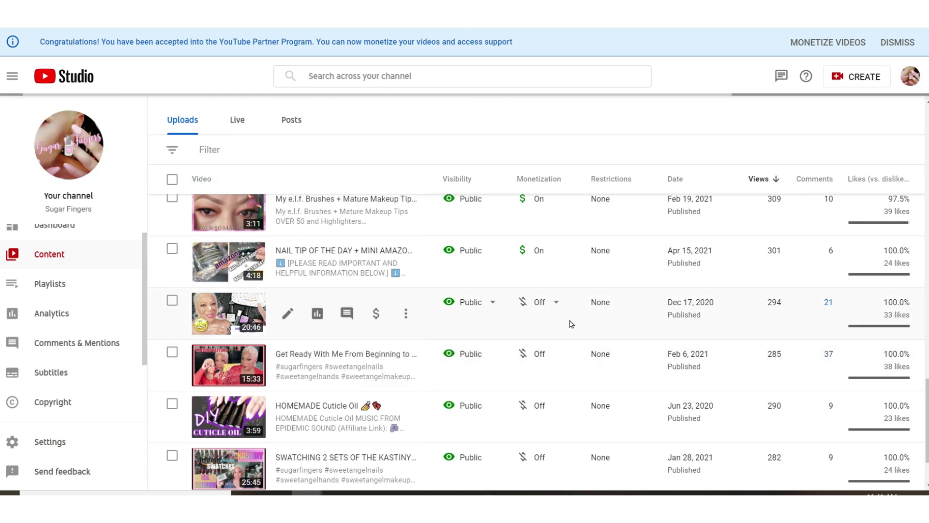
left_click(558, 306)
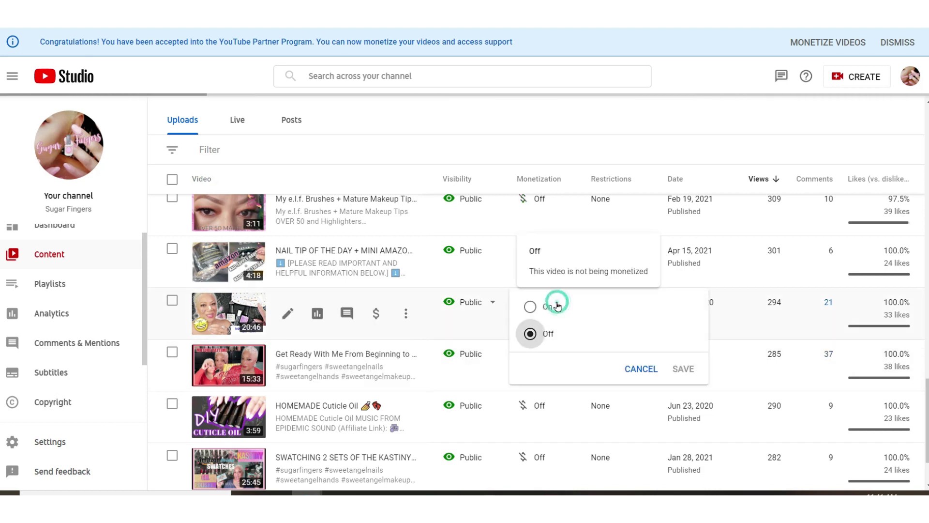
left_click(532, 307)
left_click(683, 368)
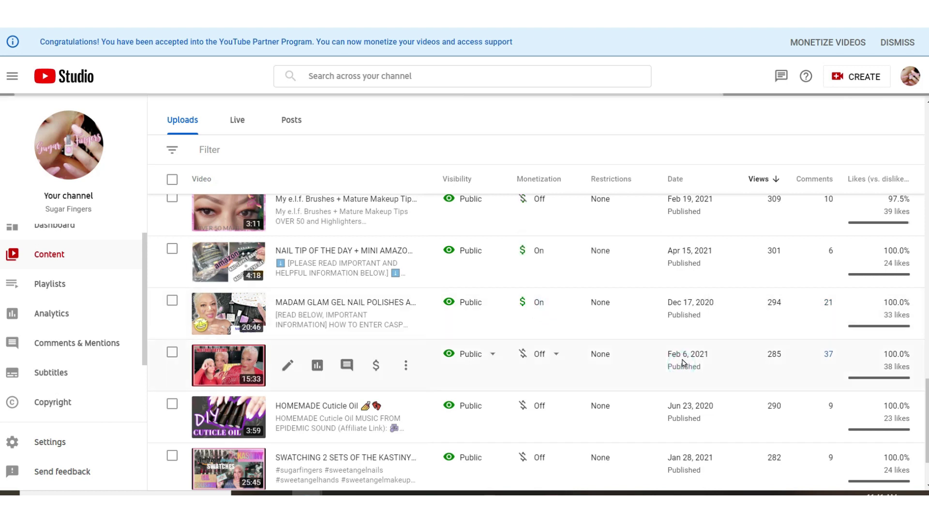
Step: Set monetization to On again for the My e.l.f. Brushes + Mature Makeup video and save it
scroll(681, 355, "up", 1)
scroll(681, 355, "up", 1)
left_click(556, 259)
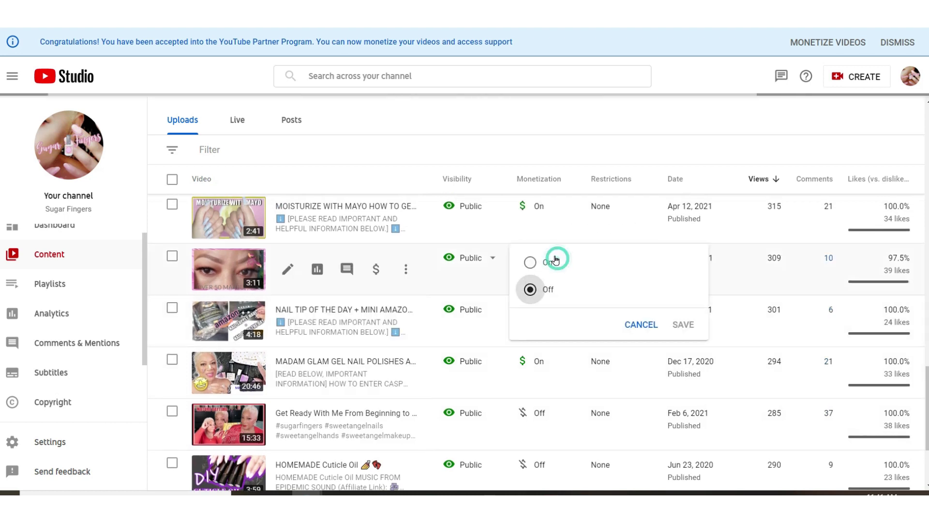
left_click(530, 263)
left_click(680, 324)
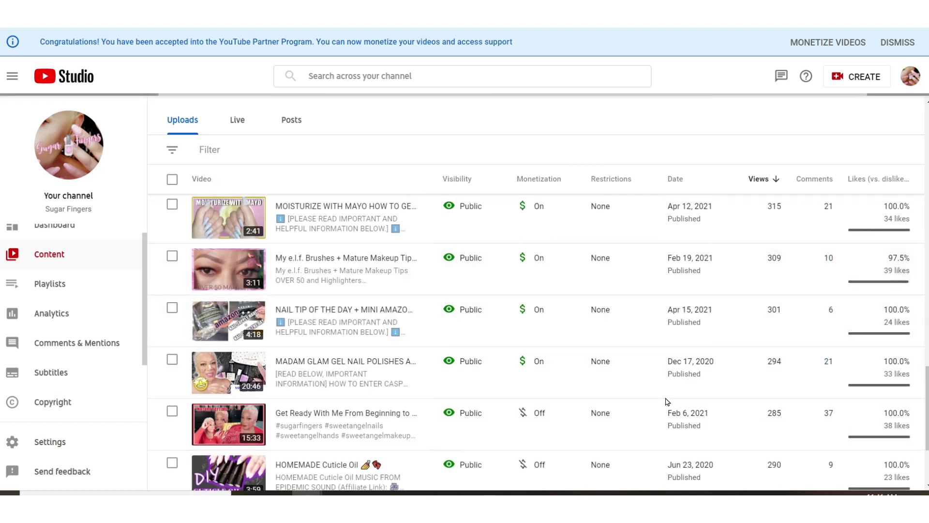
Step: Turn on and save monetization for the Get Ready With Me and HOMEMADE Cuticle Oil videos
scroll(643, 431, "down", 2)
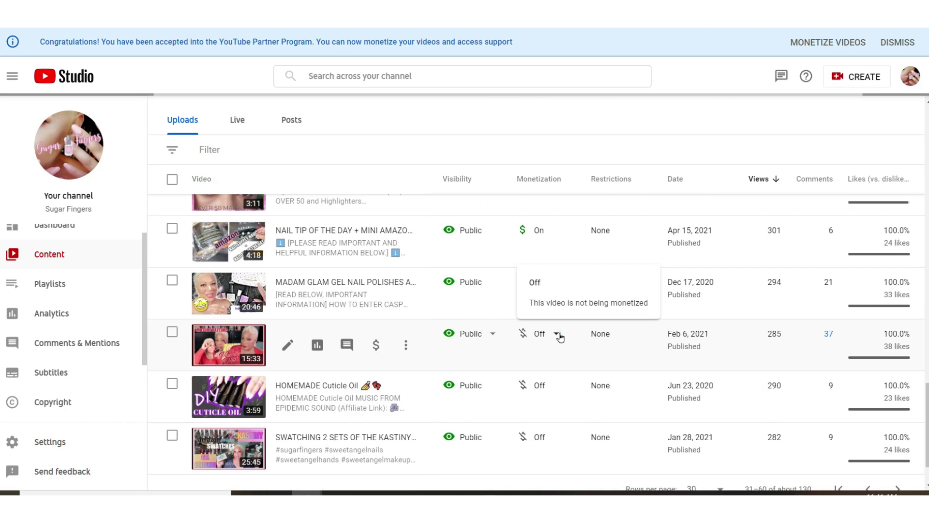
left_click(556, 334)
left_click(531, 338)
left_click(677, 401)
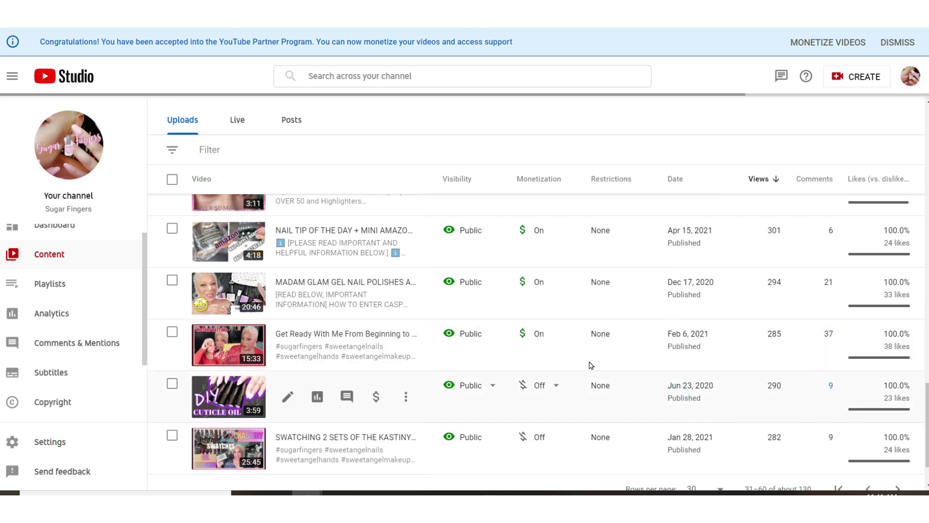
left_click(556, 390)
left_click(531, 383)
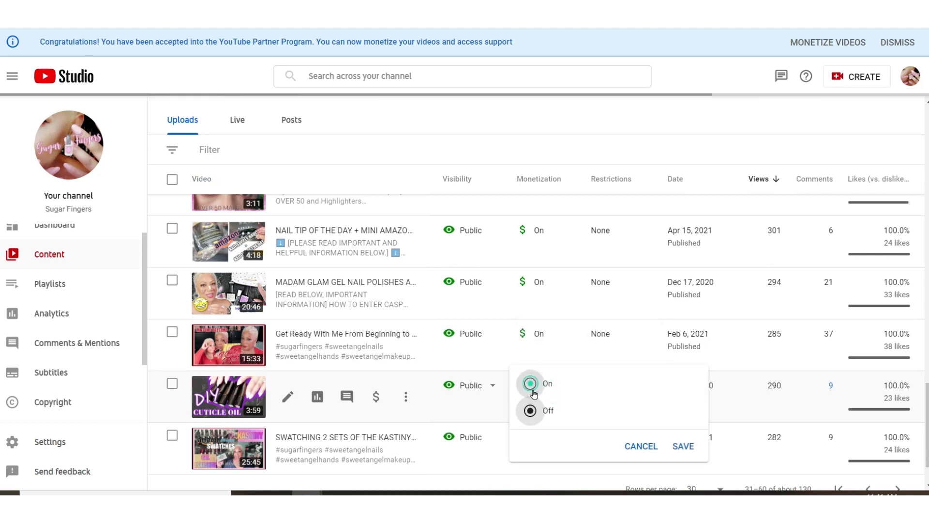
left_click(683, 447)
Step: Turn on and save monetization for the SWATCHING 2 SETS video, the last one on this page of uploads
scroll(547, 380, "down", 2)
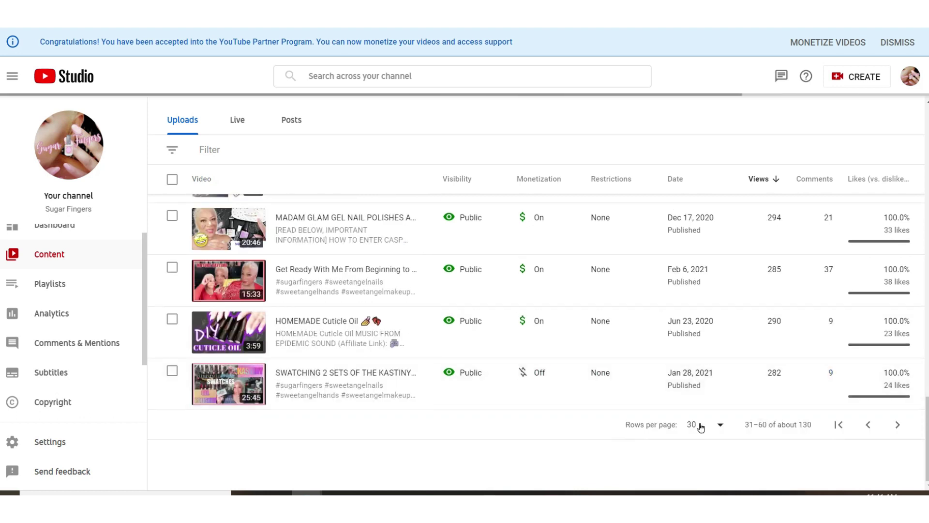
left_click(547, 380)
left_click(531, 377)
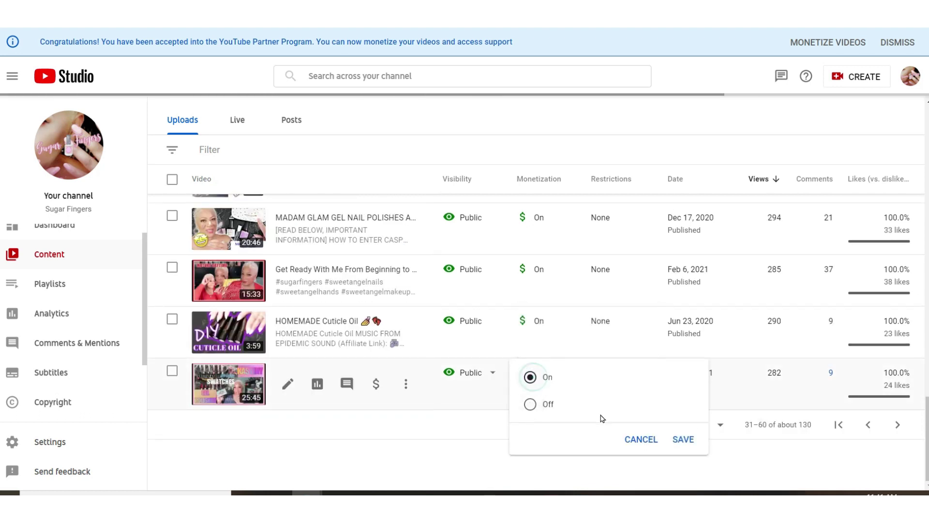
left_click(682, 440)
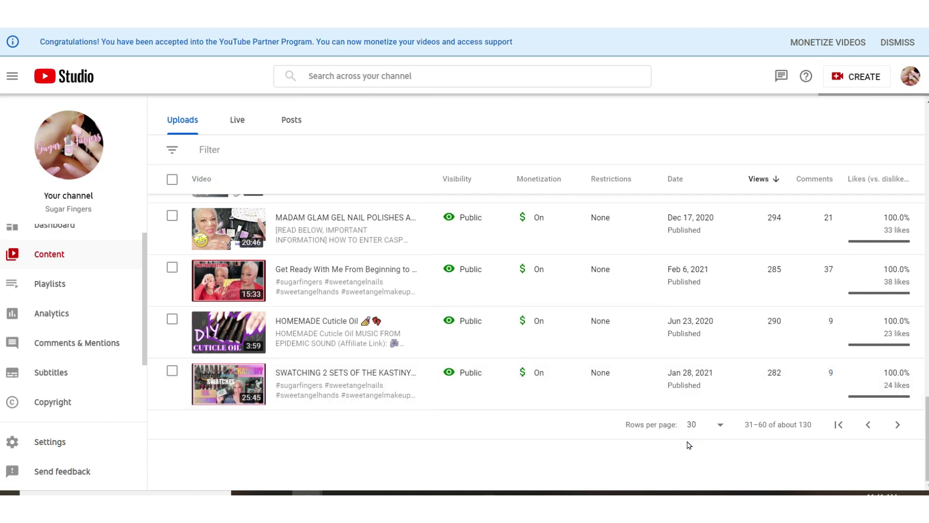
Step: On the next page of uploads, turn on monetization for the AMAZON LASHES TRY ON and MILK SOAK videos
left_click(899, 429)
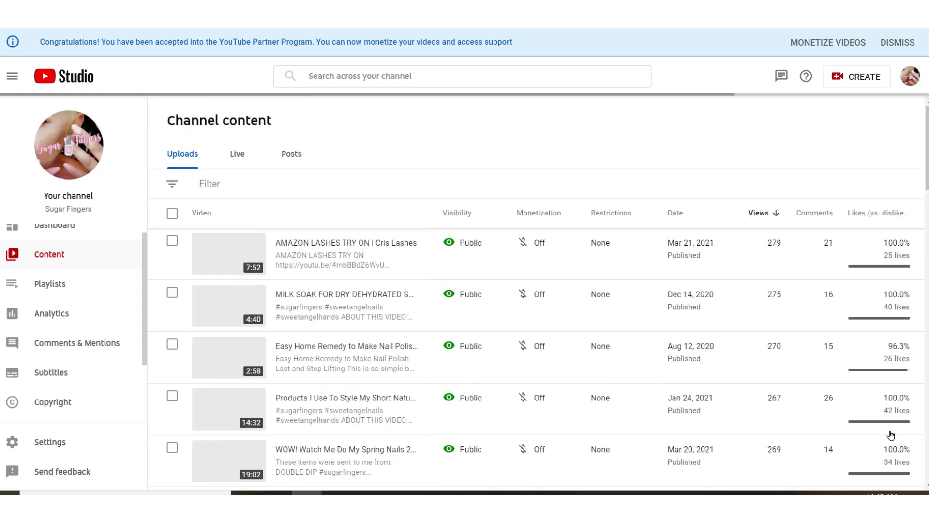
left_click(558, 249)
left_click(554, 248)
left_click(679, 309)
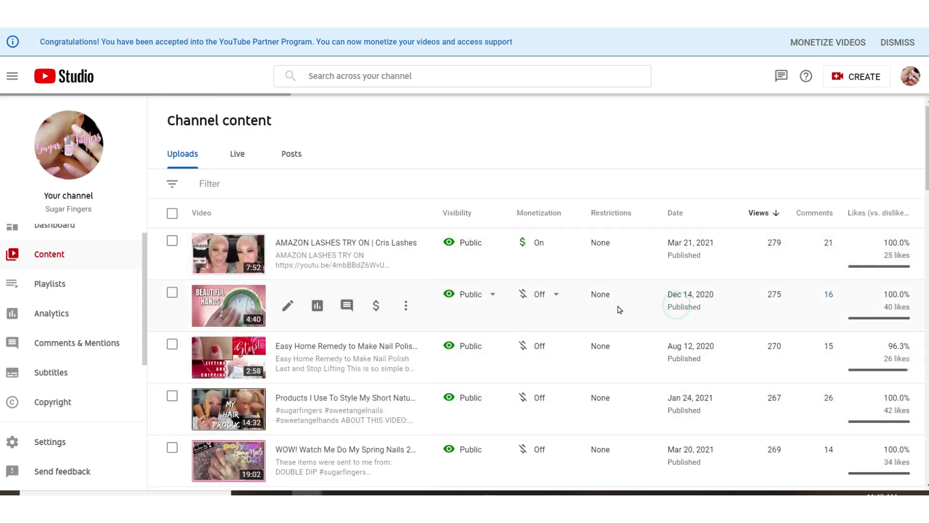
left_click(556, 294)
left_click(531, 298)
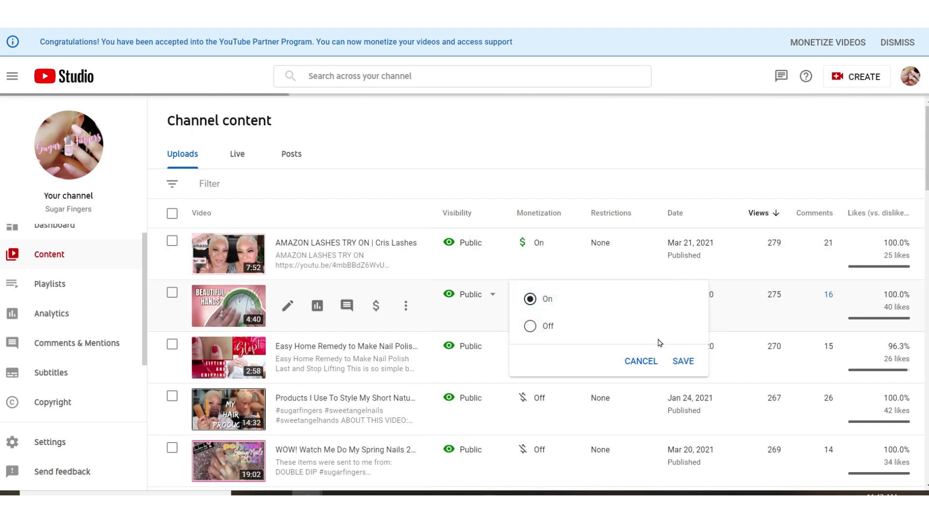
left_click(682, 360)
Step: Turn on and save monetization for the Easy Home Remedy and Products I Use To Style My Short Natural Hair videos
left_click(557, 345)
left_click(533, 349)
left_click(682, 411)
scroll(622, 394, "down", 1)
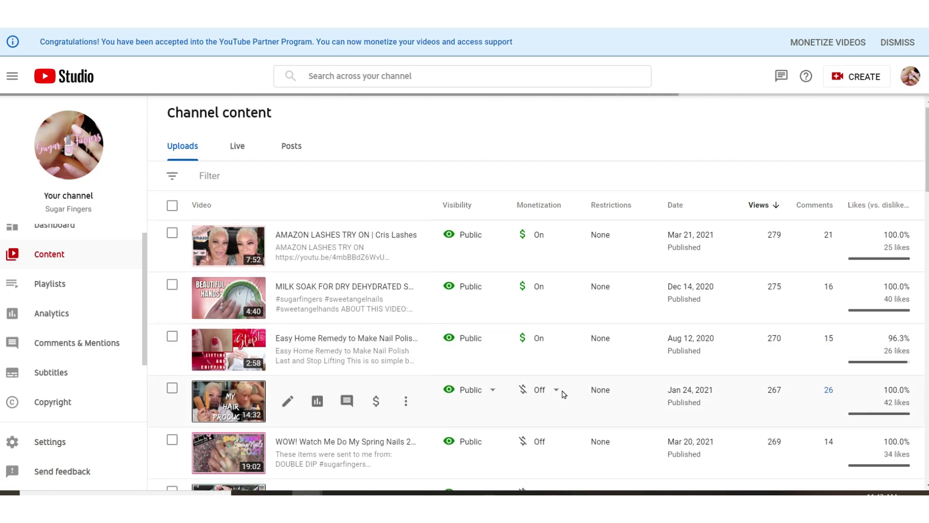
left_click(557, 379)
left_click(531, 383)
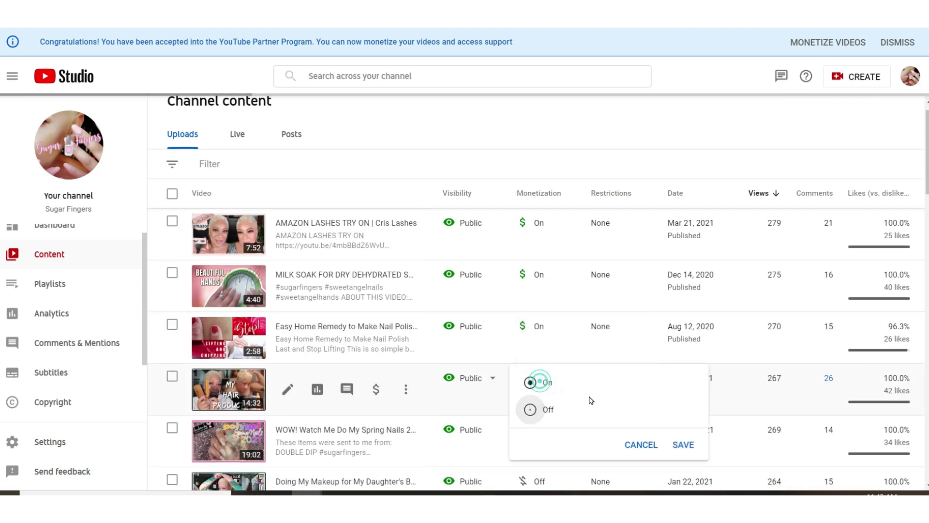
left_click(683, 445)
Step: Turn on and save monetization for the WOW! Watch Me Do My Spring Nails and Doing My Makeup videos
scroll(722, 419, "down", 2)
scroll(721, 419, "down", 1)
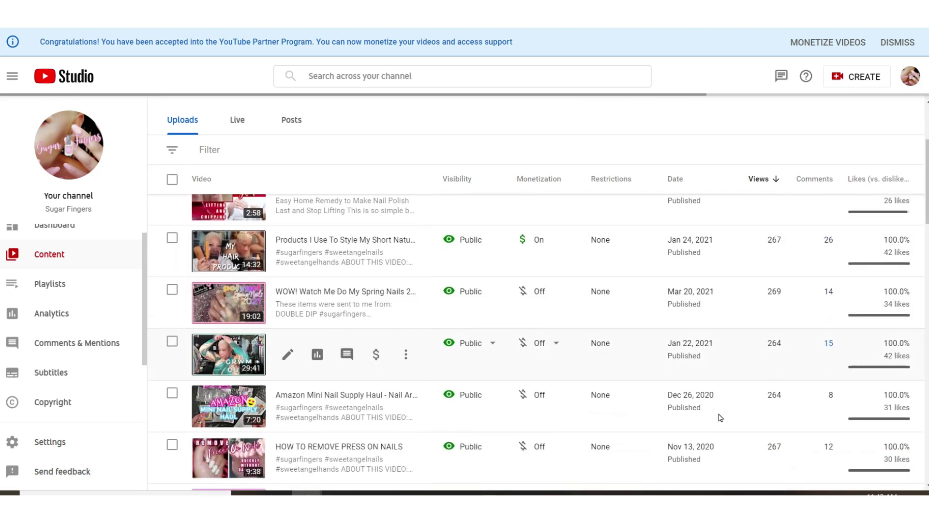
left_click(558, 293)
left_click(530, 295)
left_click(684, 357)
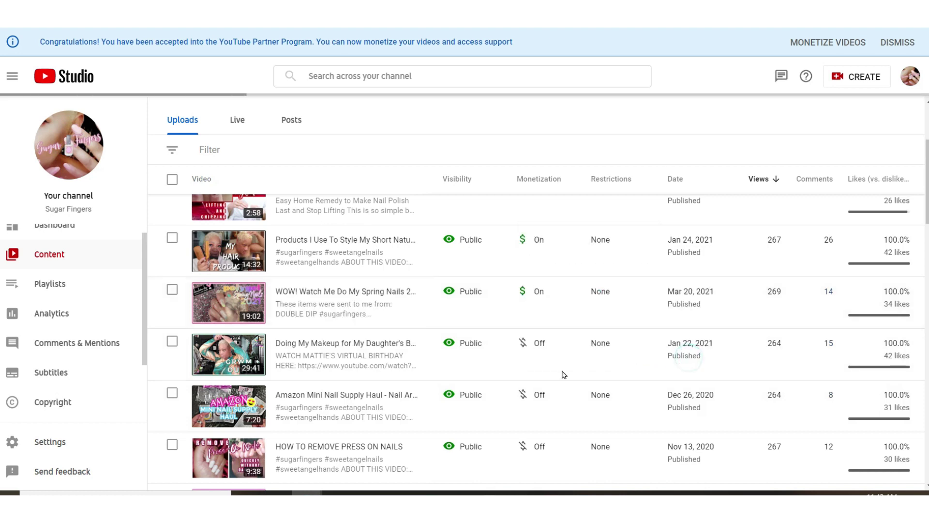
left_click(557, 344)
left_click(530, 347)
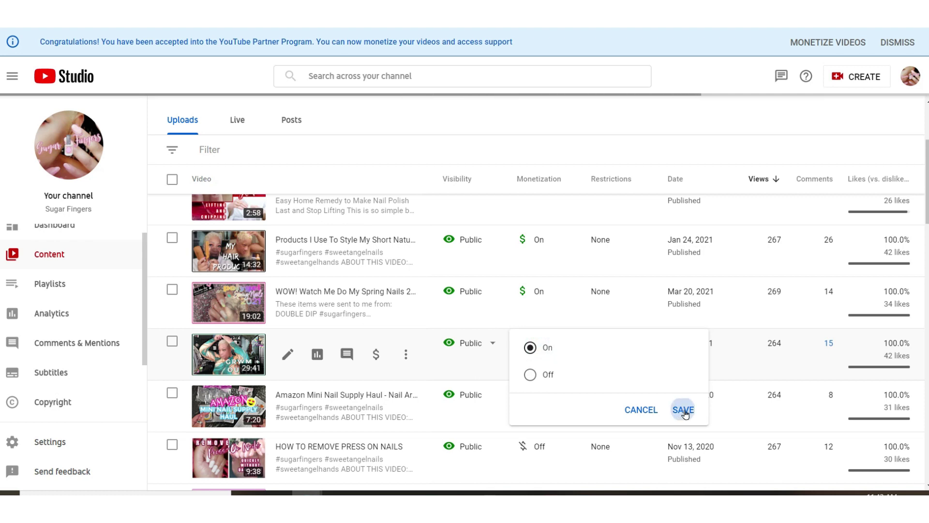
left_click(682, 409)
Step: Turn on and save monetization for the Amazon Mini Nail Supply Haul video
left_click(548, 394)
left_click(544, 384)
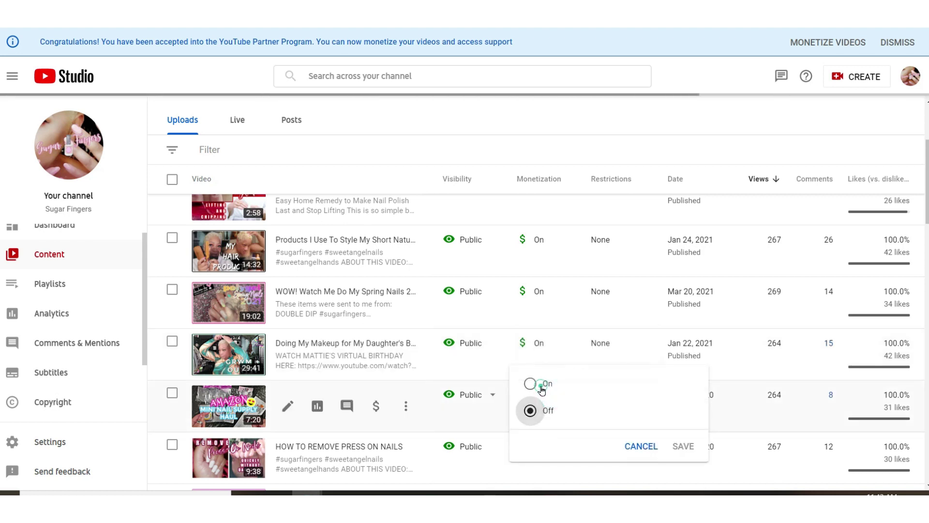
left_click(683, 446)
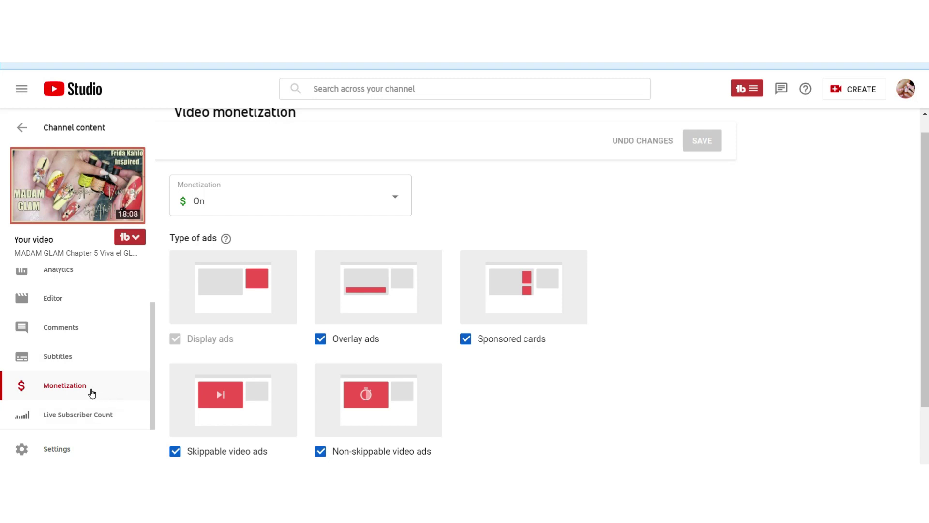
Step: Examine the monetization status options, ad types and video ad locations of the MADAM GLAM Chapter 5 video
scroll(392, 208, "up", 1)
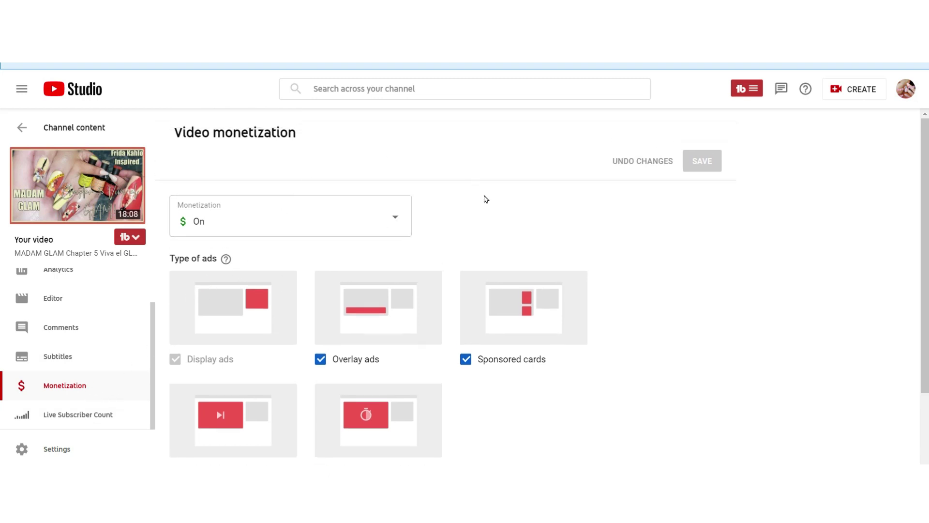
scroll(486, 199, "down", 1)
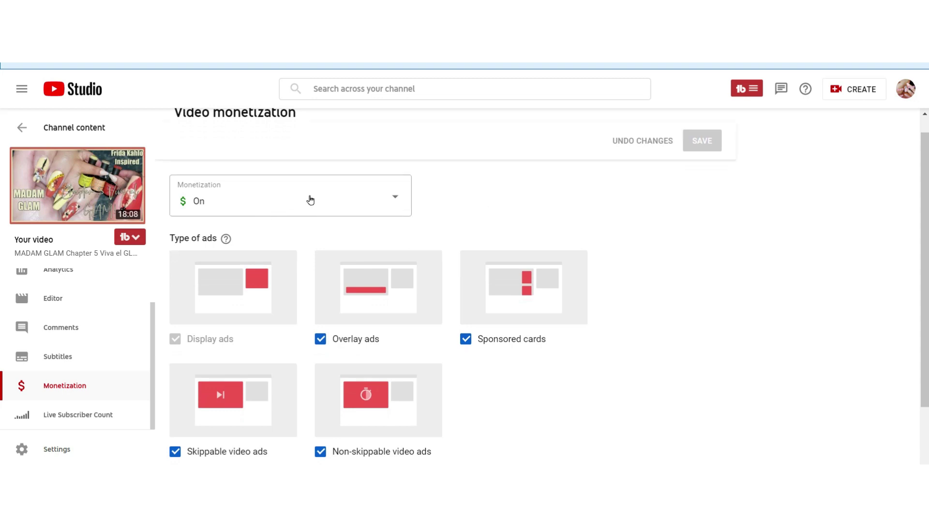
left_click(398, 196)
left_click(394, 196)
left_click(391, 202)
left_click(395, 196)
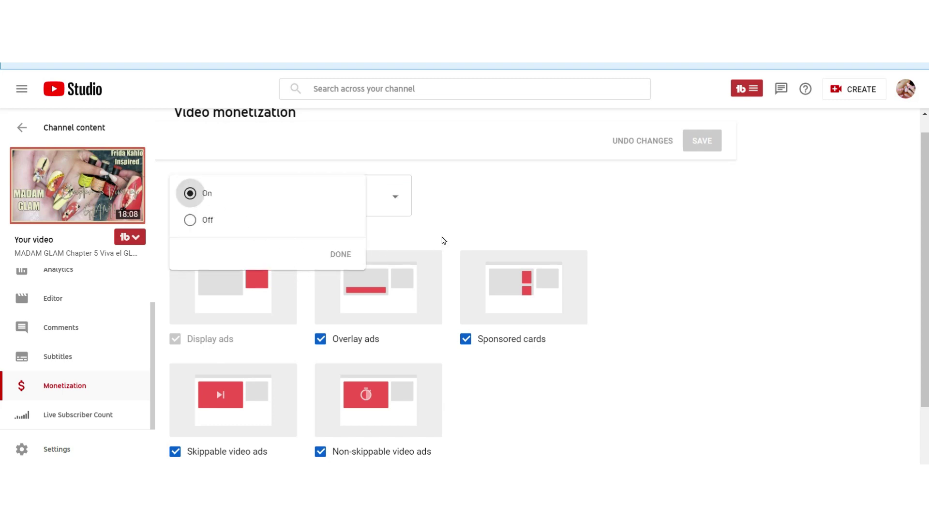
left_click(472, 220)
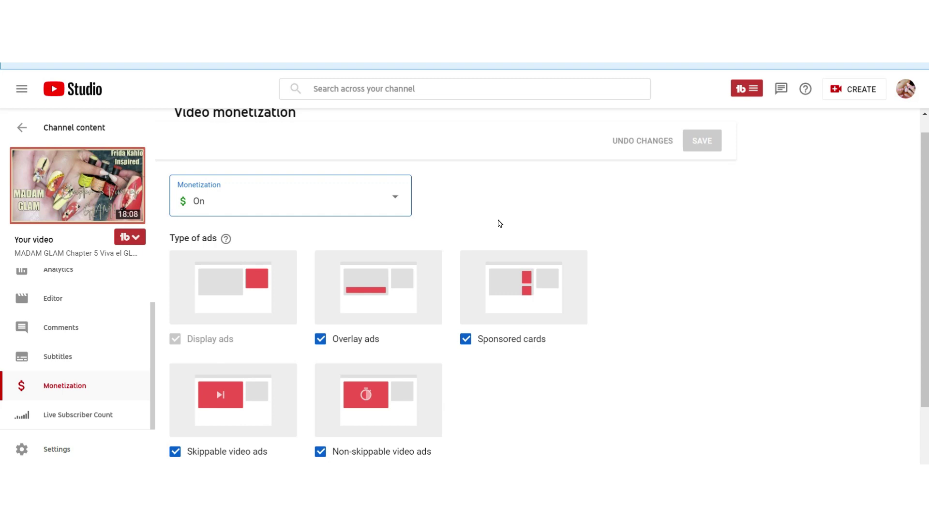
scroll(500, 223, "down", 1)
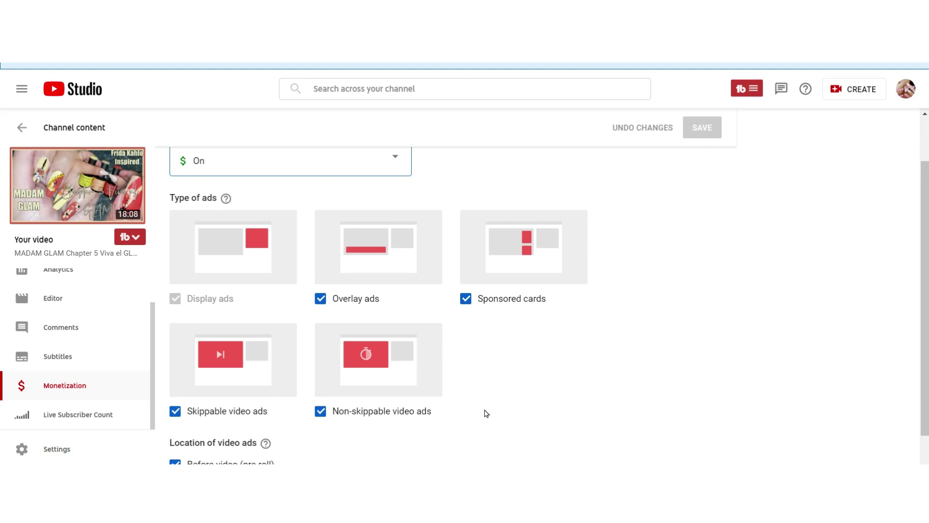
scroll(487, 396, "down", 1)
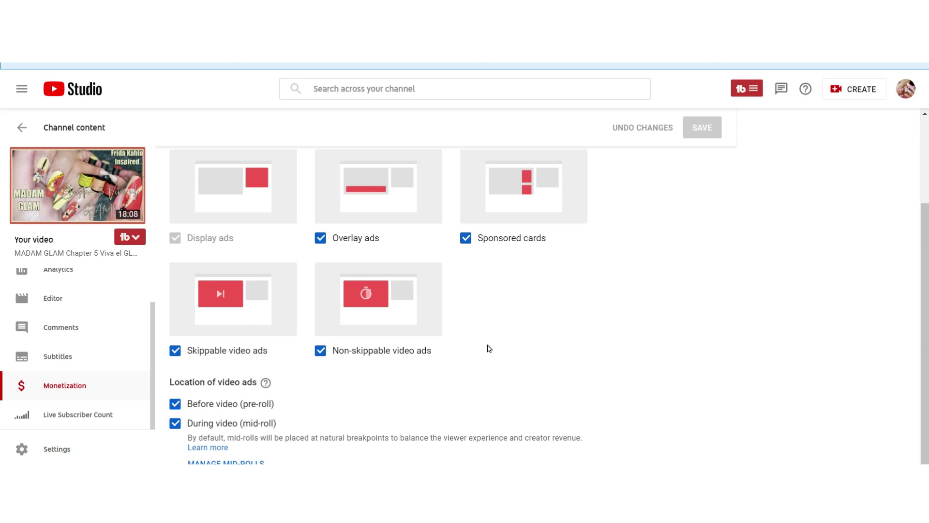
scroll(616, 322, "down", 1)
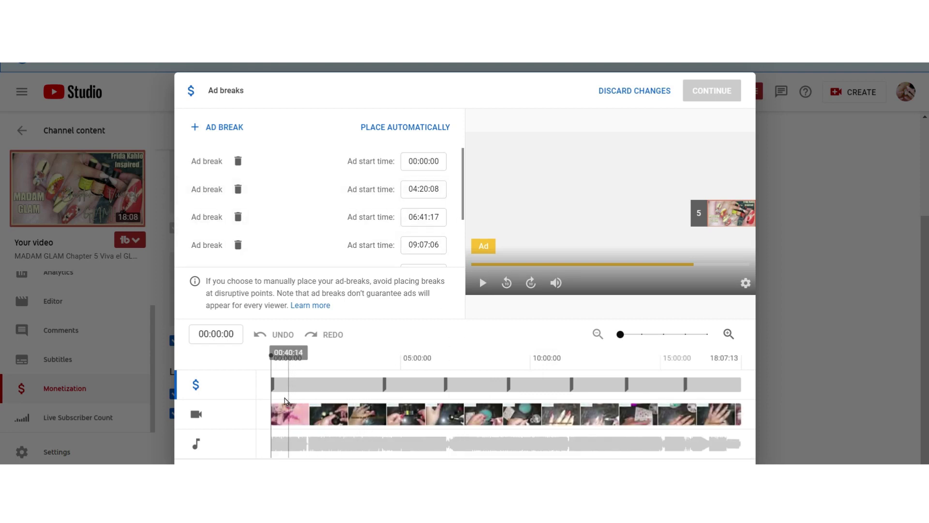
Step: Move the first ad break on the timeline to about 02:39:14 and the second to about 04:32:23
left_click(277, 382)
left_click_drag(277, 382, 343, 376)
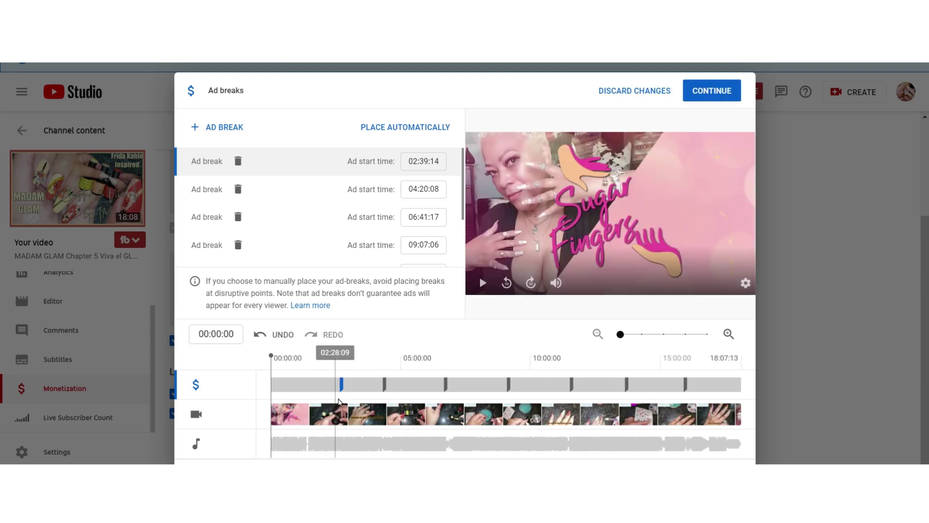
left_click_drag(385, 385, 390, 385)
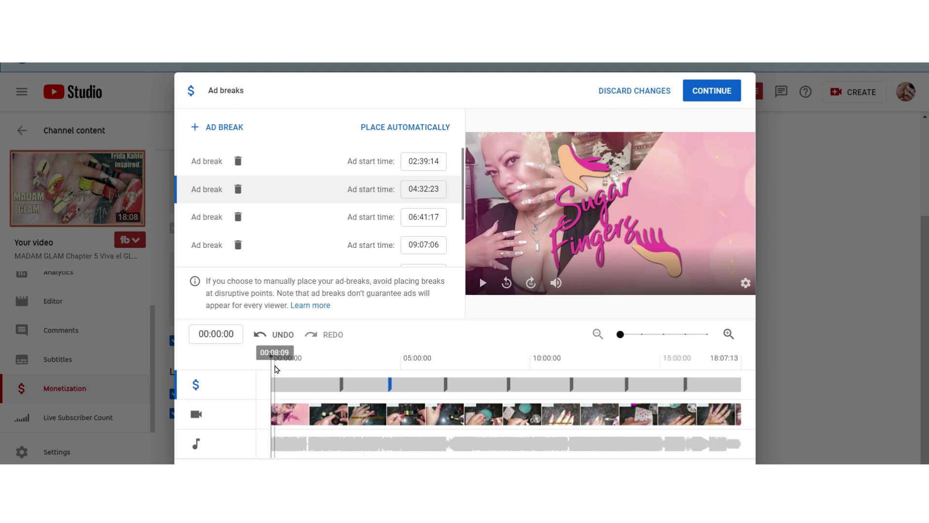
Step: Move the playhead to about 00:51:19 and select the first ad break on the timeline
left_click_drag(269, 368, 297, 369)
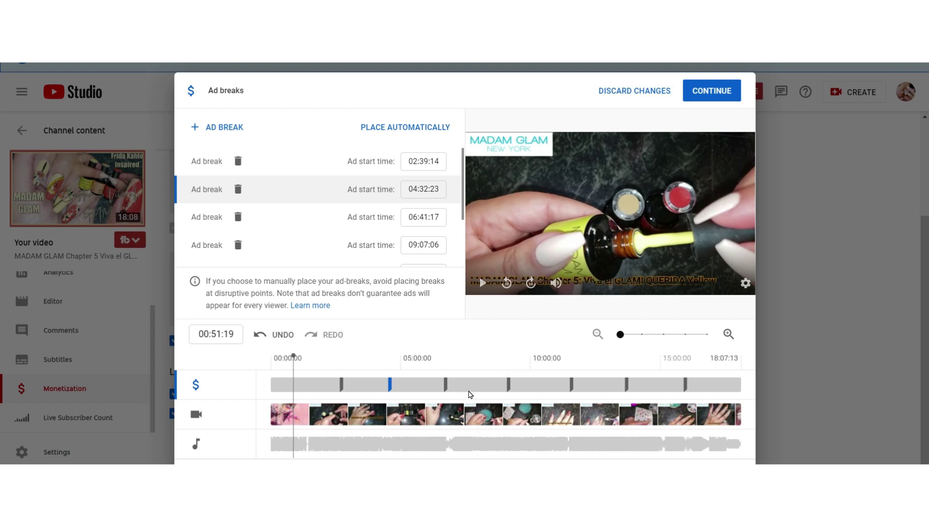
left_click_drag(342, 385, 338, 385)
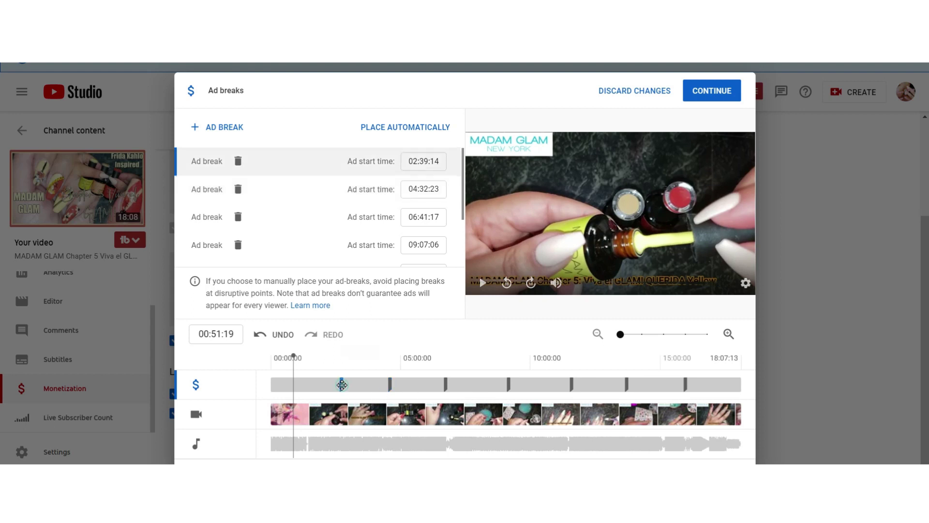